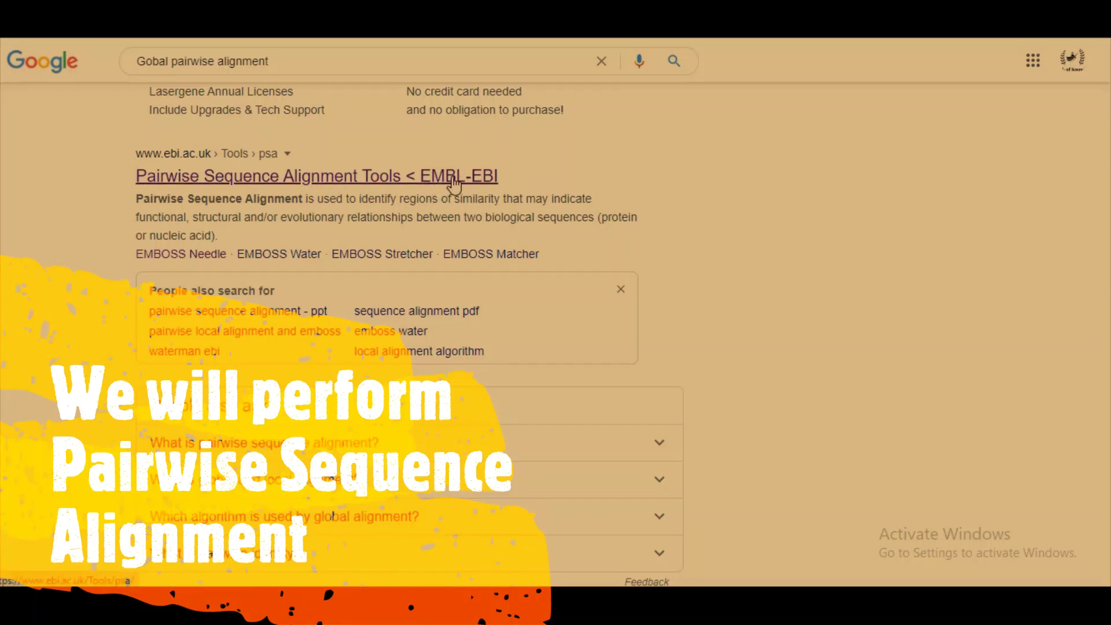
- Open the 'Pairwise Sequence Alignment Tools < EMBL-EBI' result from the Google search results
{"action": "left_click", "coordinate": [297, 180]}
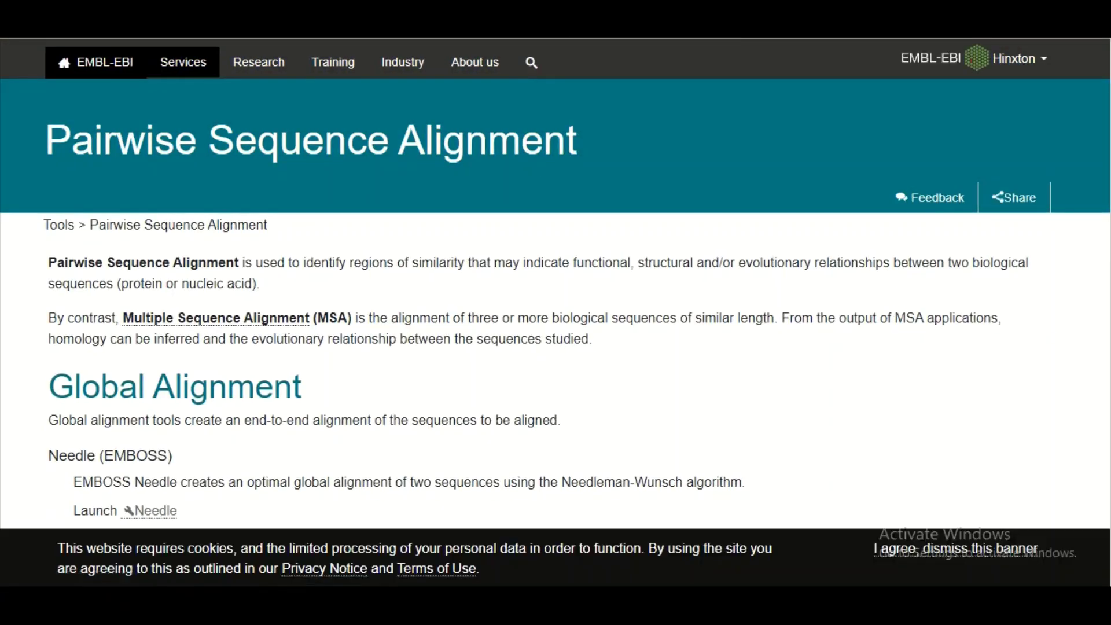
- Browse the Pairwise Sequence Alignment page, noting the Stretcher description, then launch EMBOSS Needle under Global Alignment
{"action": "scroll", "coordinate": [556, 284], "scroll_direction": "down", "scroll_amount": 2}
{"action": "scroll", "coordinate": [556, 284], "scroll_direction": "down", "scroll_amount": 2}
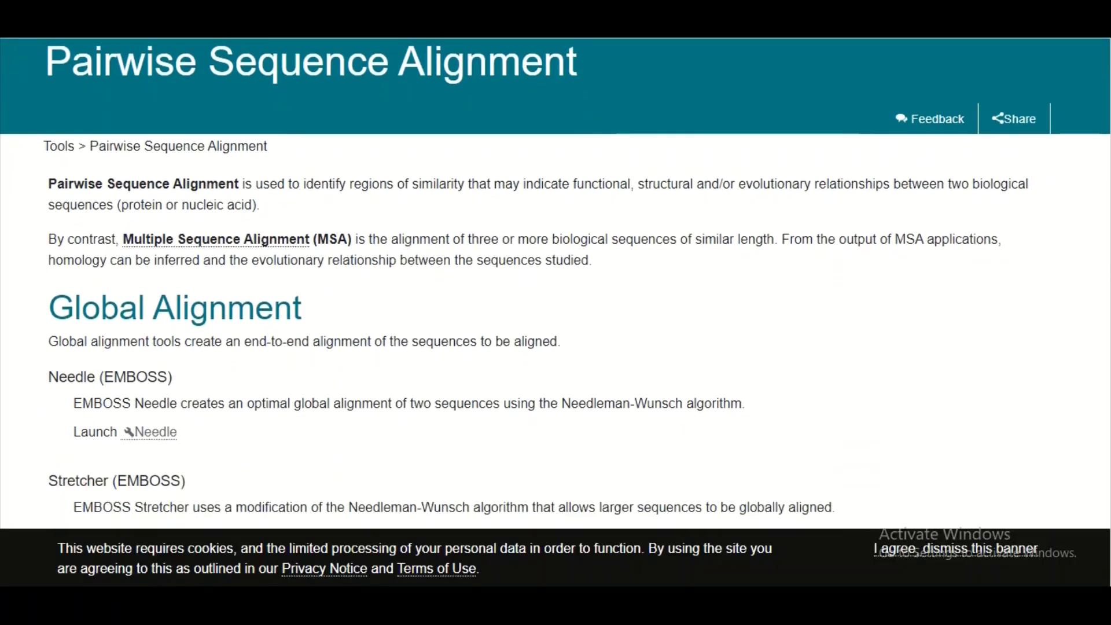
{"action": "scroll", "coordinate": [556, 284], "scroll_direction": "down", "scroll_amount": 3}
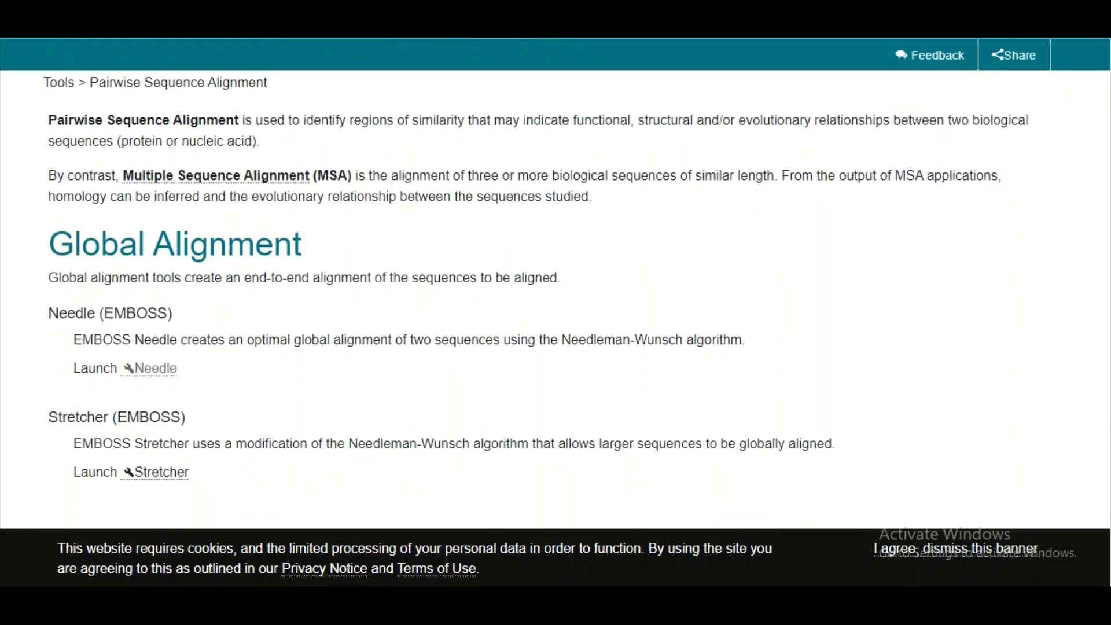
{"action": "scroll", "coordinate": [556, 284], "scroll_direction": "down", "scroll_amount": 2}
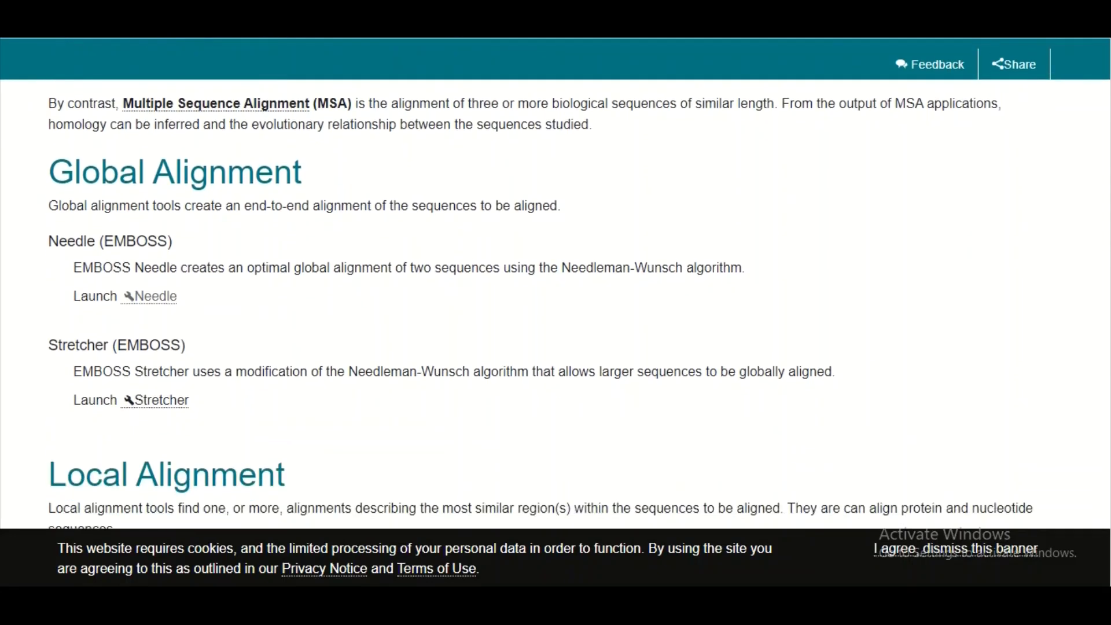
{"action": "scroll", "coordinate": [540, 304], "scroll_direction": "up", "scroll_amount": 1}
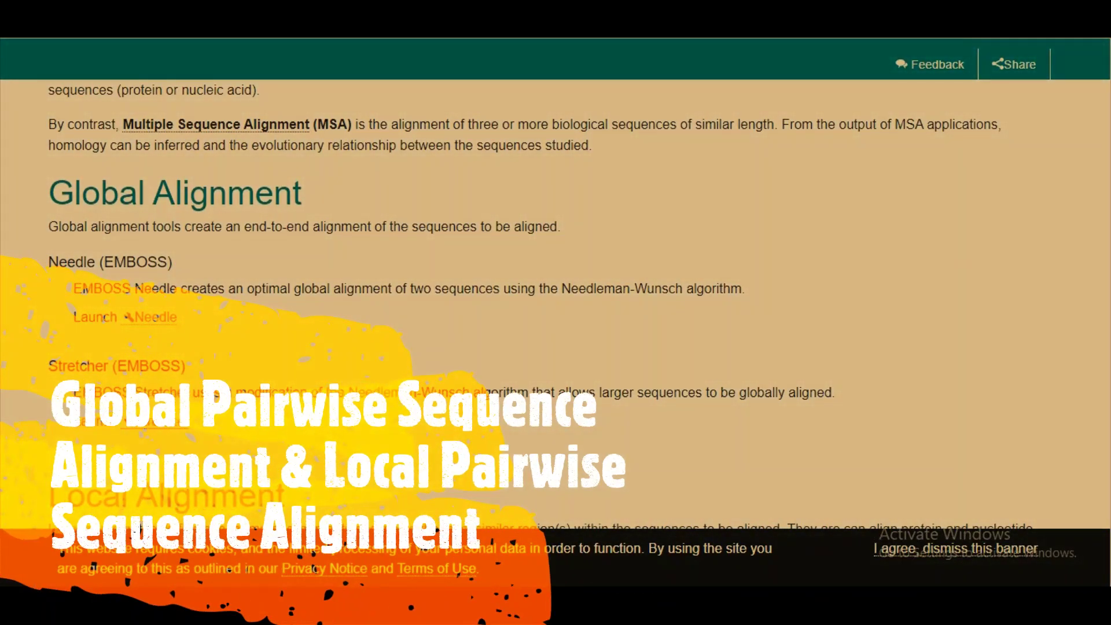
{"action": "scroll", "coordinate": [541, 307], "scroll_direction": "down", "scroll_amount": 2}
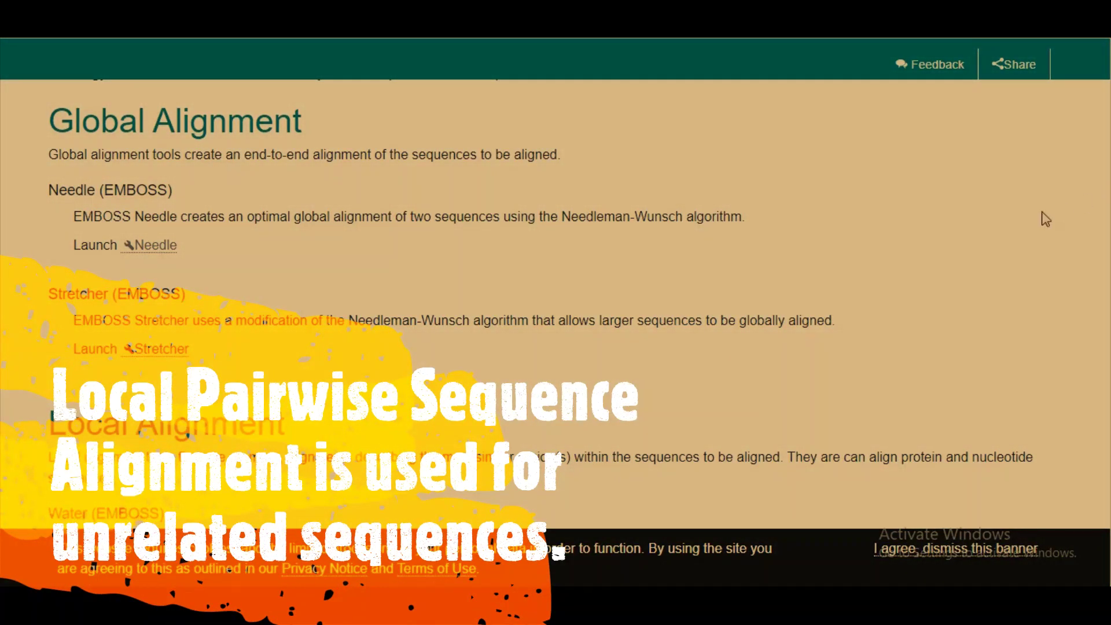
{"action": "scroll", "coordinate": [523, 292], "scroll_direction": "up", "scroll_amount": 2}
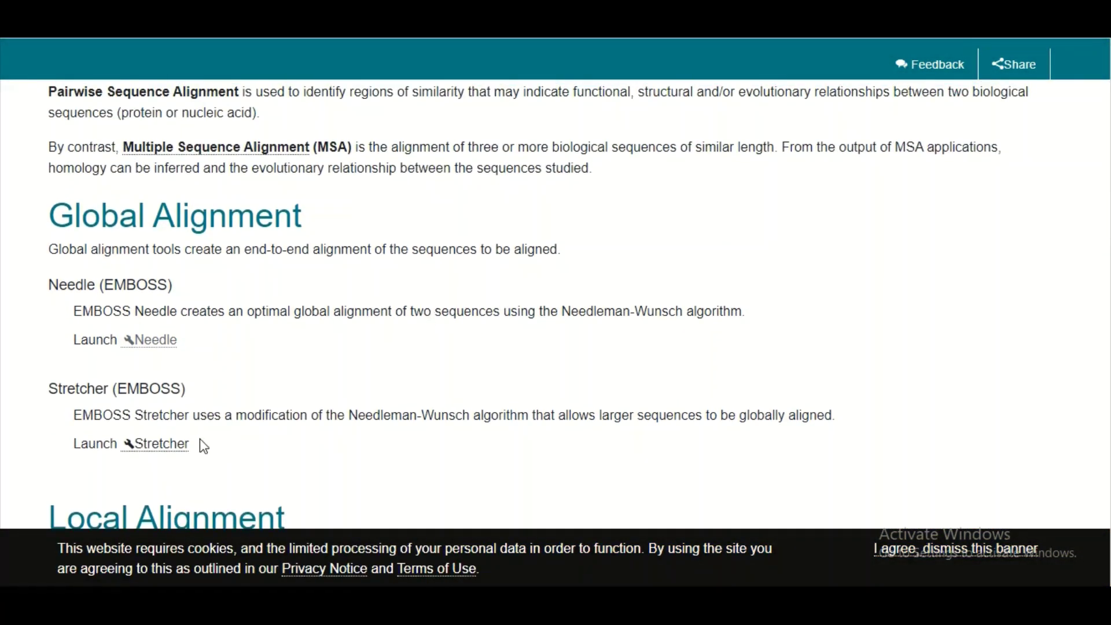
{"action": "left_click_drag", "start_coordinate": [209, 444], "coordinate": [46, 281]}
{"action": "left_click", "coordinate": [259, 368]}
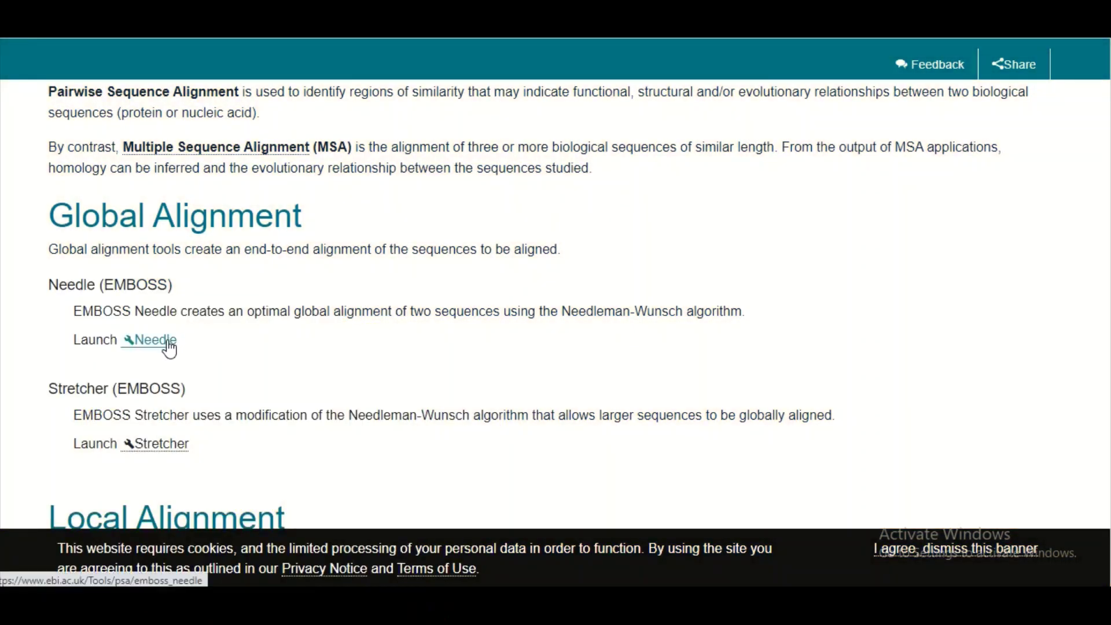
{"action": "left_click", "coordinate": [168, 342]}
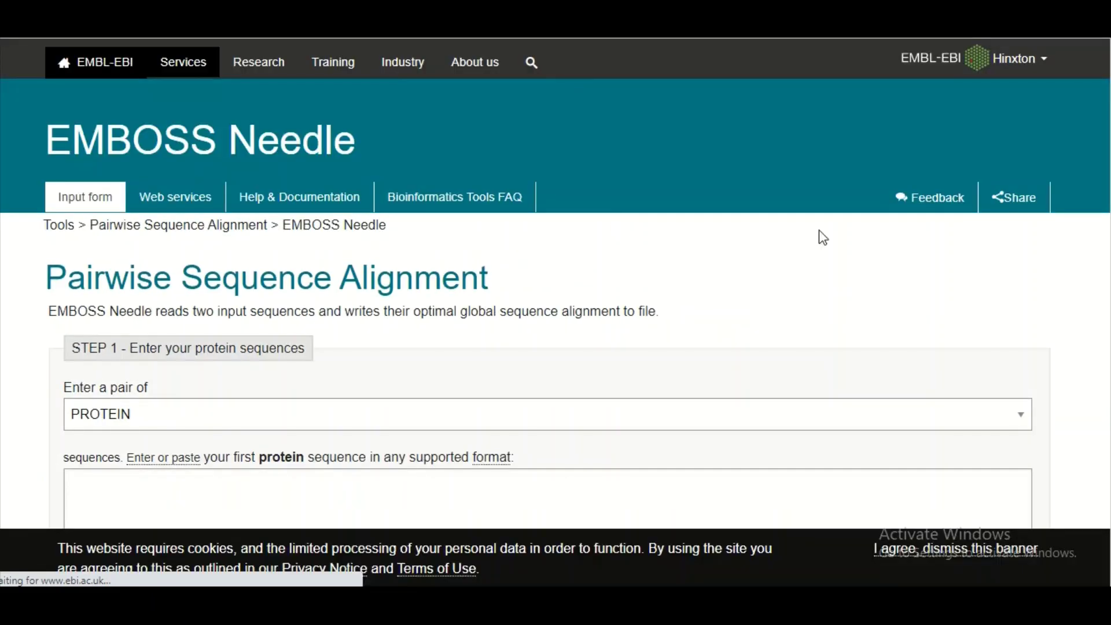
- Change the 'Enter a pair of' sequence type from PROTEIN to DNA in STEP 1
{"action": "scroll", "coordinate": [556, 347], "scroll_direction": "down", "scroll_amount": 1}
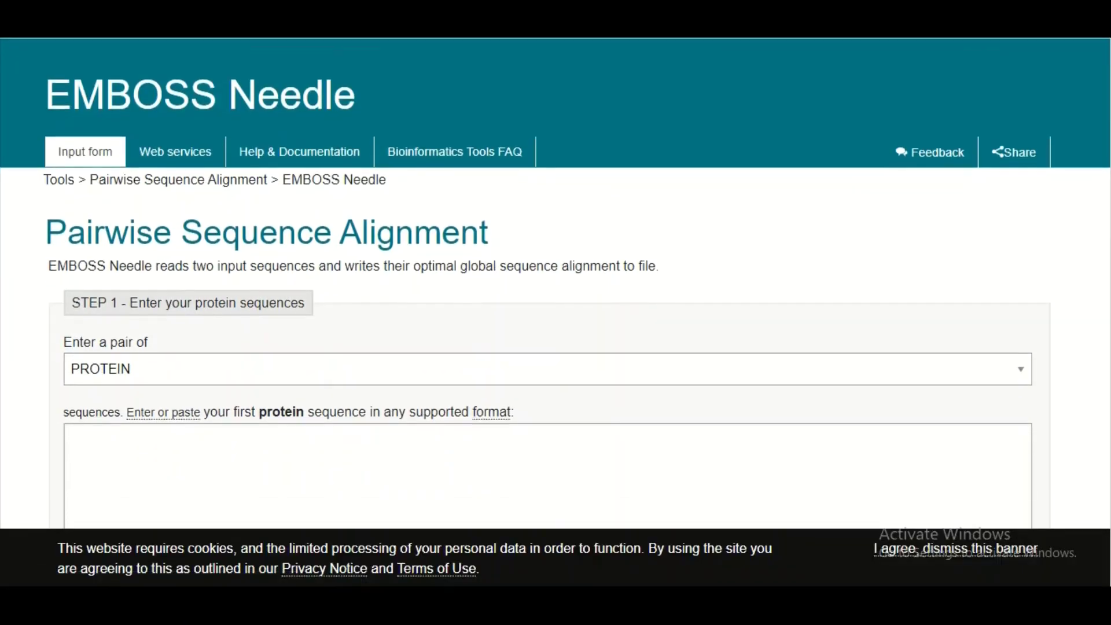
{"action": "scroll", "coordinate": [556, 347], "scroll_direction": "up", "scroll_amount": 1}
{"action": "scroll", "coordinate": [555, 348], "scroll_direction": "down", "scroll_amount": 1}
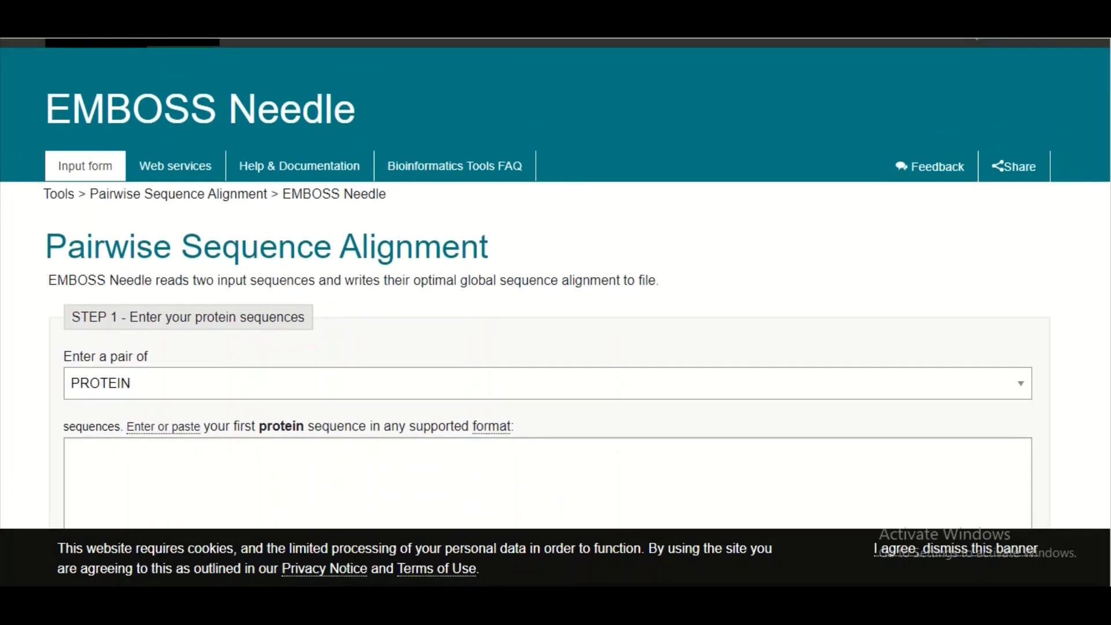
{"action": "scroll", "coordinate": [556, 347], "scroll_direction": "down", "scroll_amount": 2}
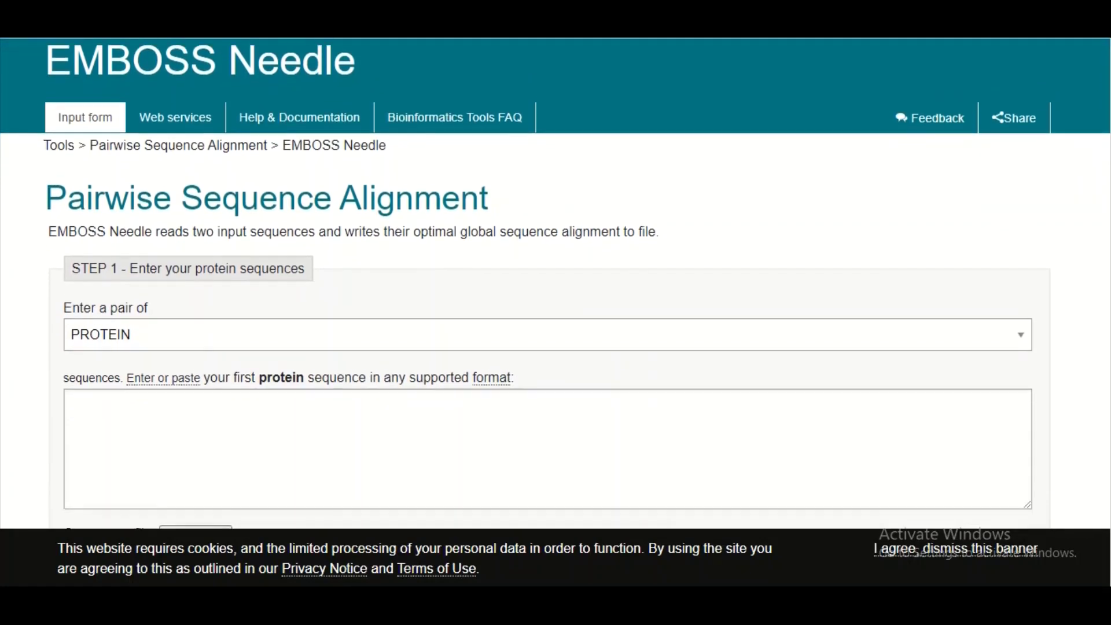
{"action": "scroll", "coordinate": [1034, 282], "scroll_direction": "down", "scroll_amount": 2}
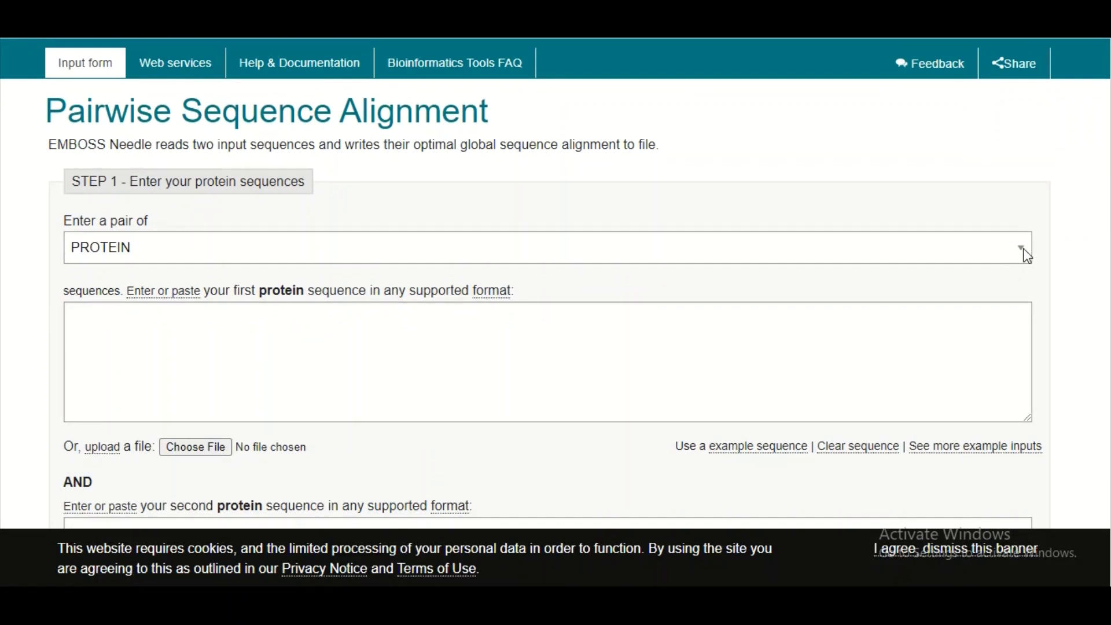
{"action": "left_click", "coordinate": [1026, 252]}
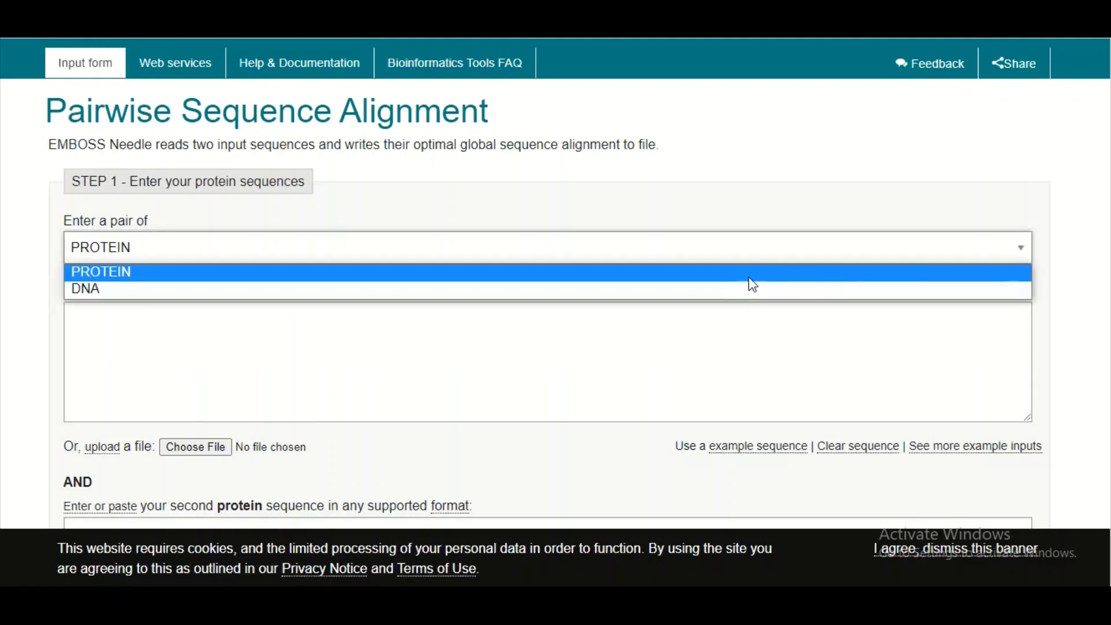
{"action": "left_click", "coordinate": [701, 301]}
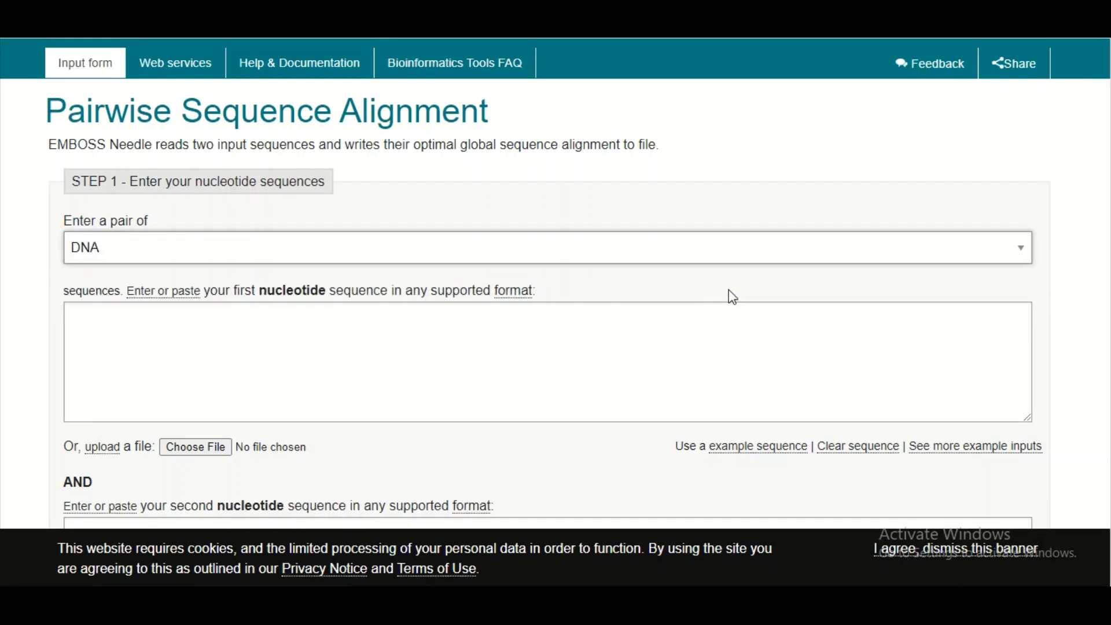
{"action": "scroll", "coordinate": [792, 183], "scroll_direction": "down", "scroll_amount": 2}
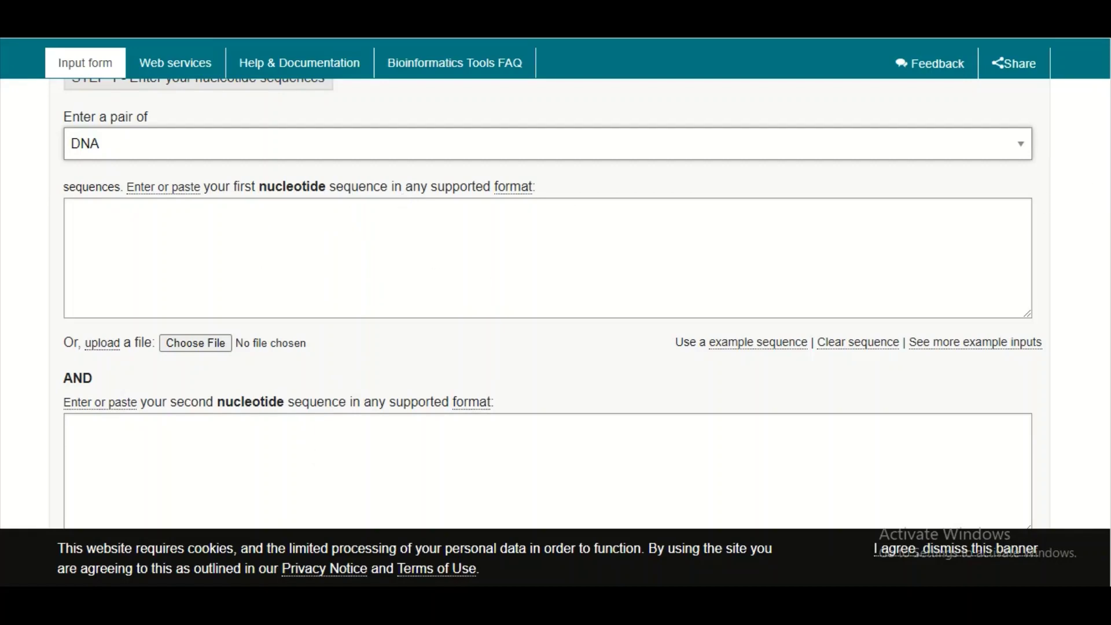
{"action": "mouse_move", "coordinate": [374, 605]}
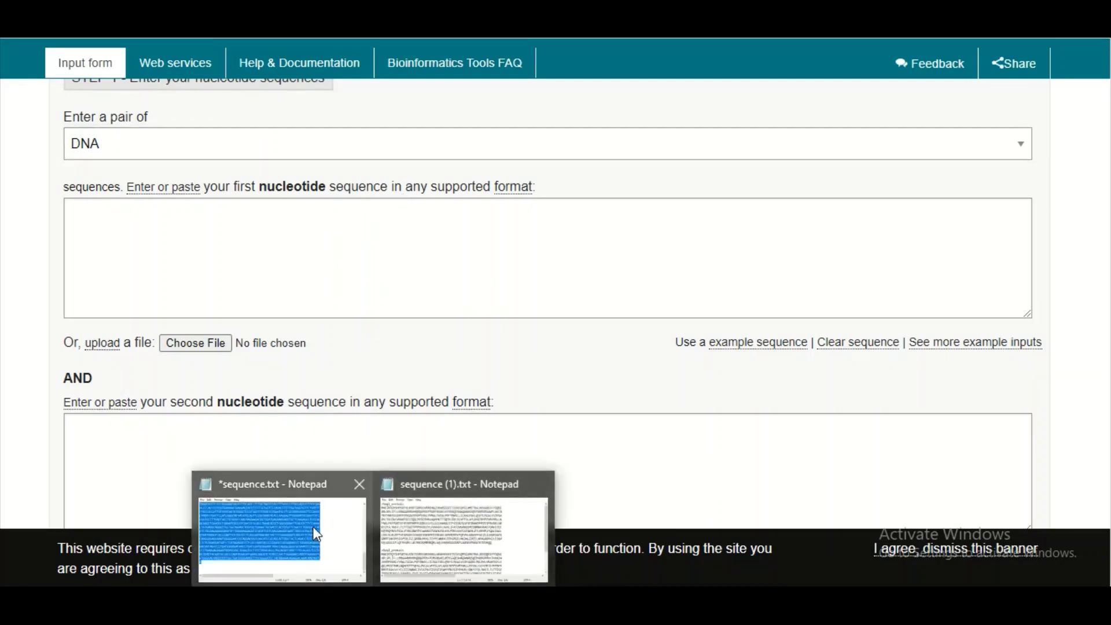
- Copy Seq1 from sequence.txt and paste it into the first sequence box
{"action": "key", "text": "alt+Tab"}
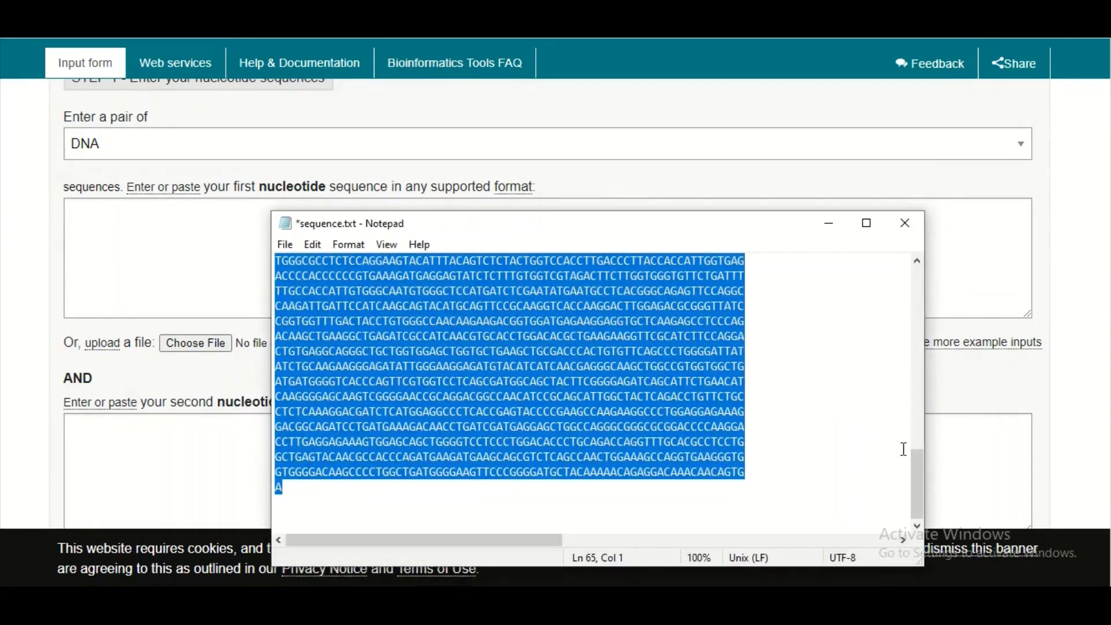
{"action": "left_click_drag", "start_coordinate": [916, 490], "coordinate": [923, 304]}
{"action": "left_click_drag", "start_coordinate": [276, 262], "coordinate": [656, 461]}
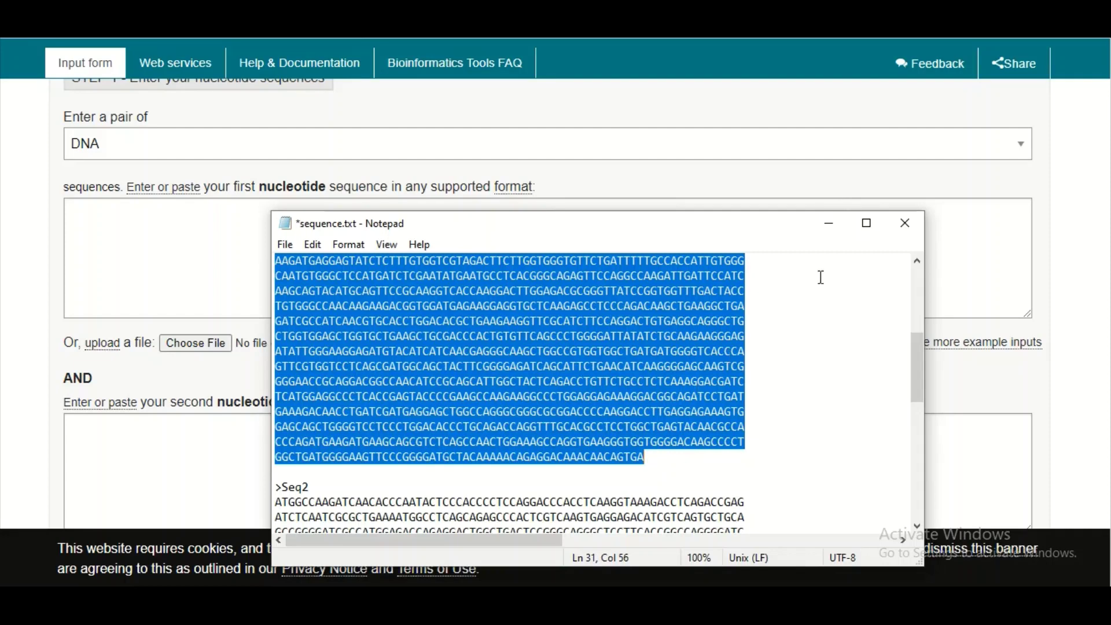
{"action": "left_click", "coordinate": [829, 223]}
{"action": "left_click", "coordinate": [407, 262]}
{"action": "key", "text": "ctrl+v"}
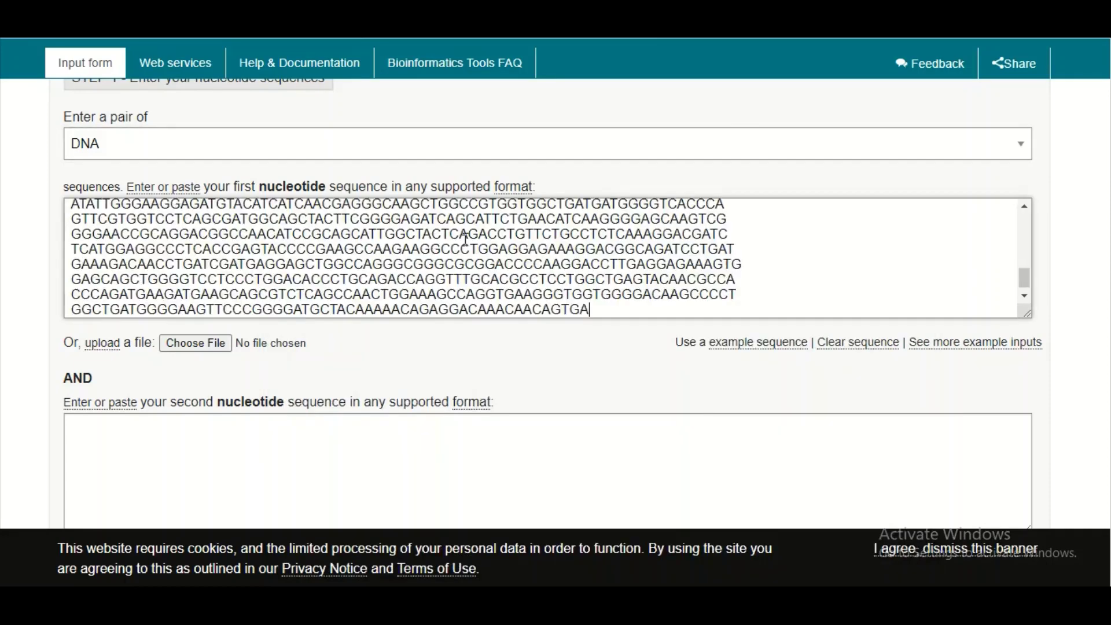
- Copy Seq2 from sequence.txt and paste it into the second sequence box under AND
{"action": "scroll", "coordinate": [550, 289], "scroll_direction": "down", "scroll_amount": 3}
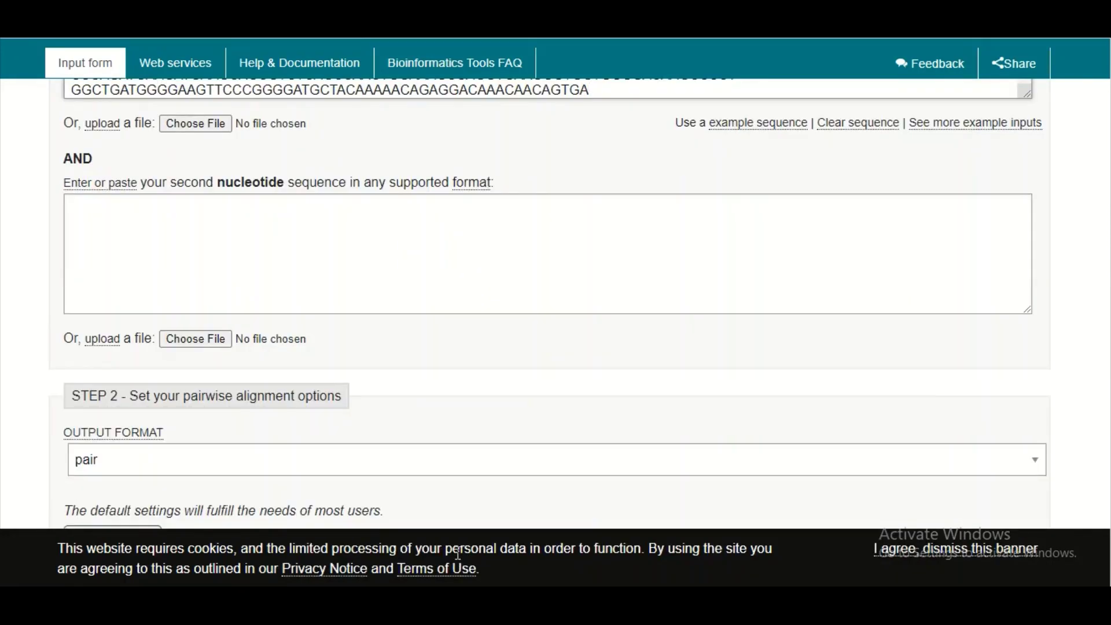
{"action": "mouse_move", "coordinate": [502, 532]}
{"action": "left_click", "coordinate": [324, 538]}
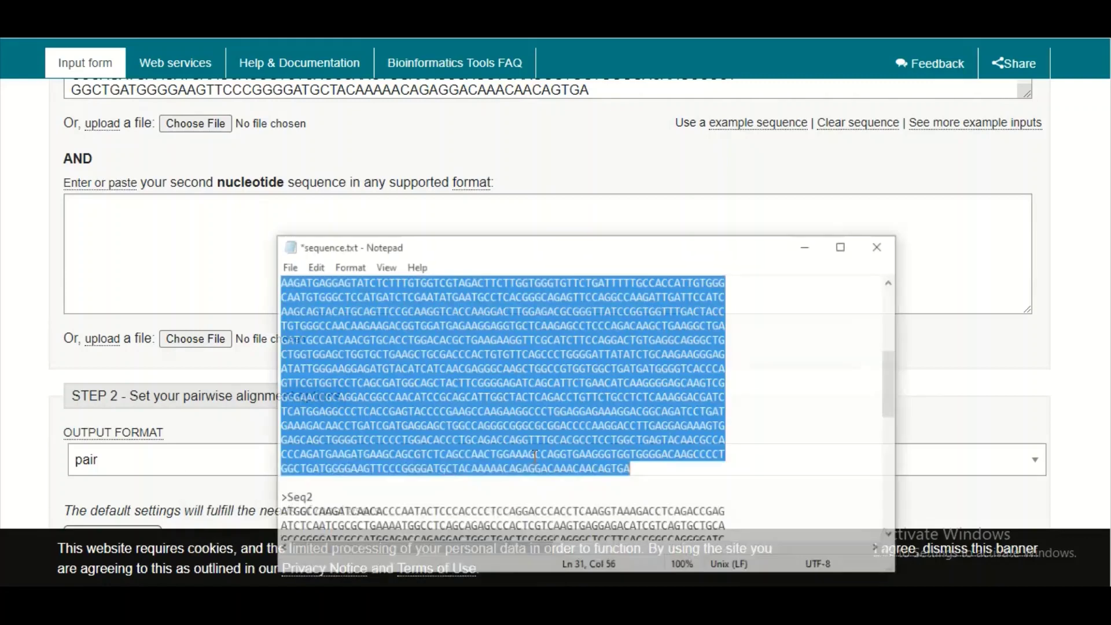
{"action": "left_click_drag", "start_coordinate": [918, 352], "coordinate": [939, 469]}
{"action": "left_click_drag", "start_coordinate": [312, 502], "coordinate": [274, 353]}
{"action": "left_click", "coordinate": [905, 223]}
{"action": "left_click", "coordinate": [231, 250]}
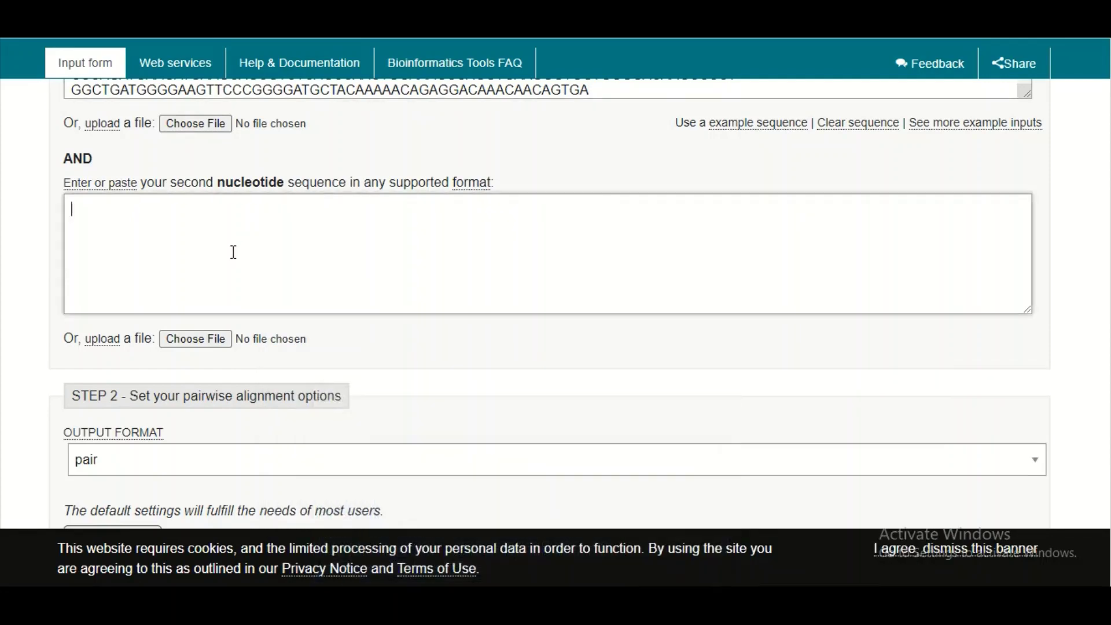
{"action": "key", "text": "ctrl+v"}
{"action": "scroll", "coordinate": [1103, 405], "scroll_direction": "up", "scroll_amount": 5}
{"action": "scroll", "coordinate": [550, 307], "scroll_direction": "down", "scroll_amount": 1}
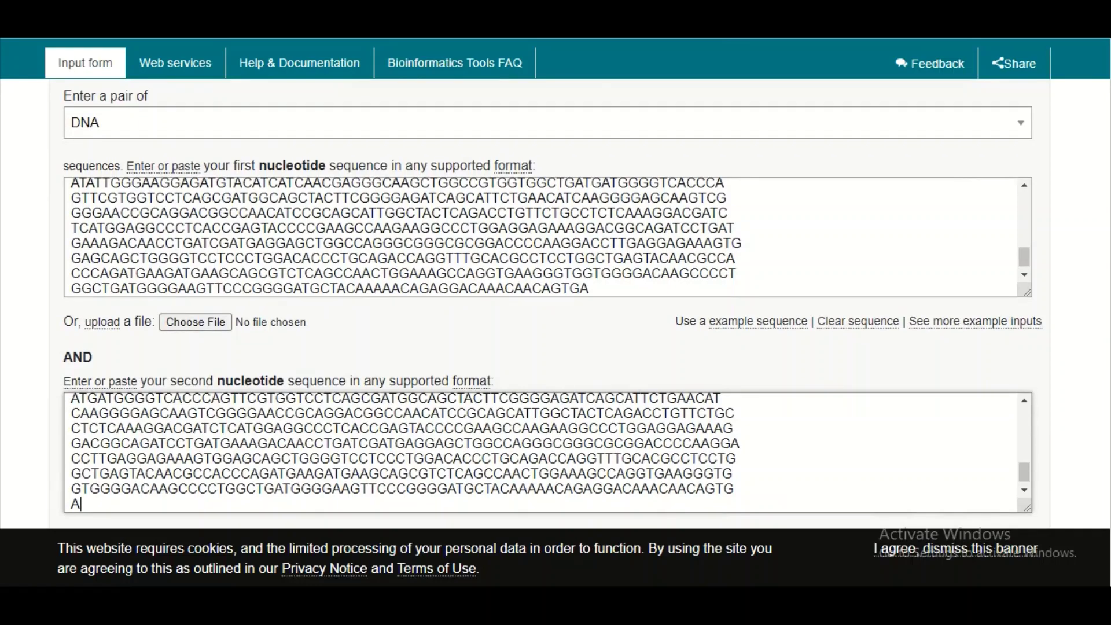
{"action": "scroll", "coordinate": [550, 307], "scroll_direction": "down", "scroll_amount": 10}
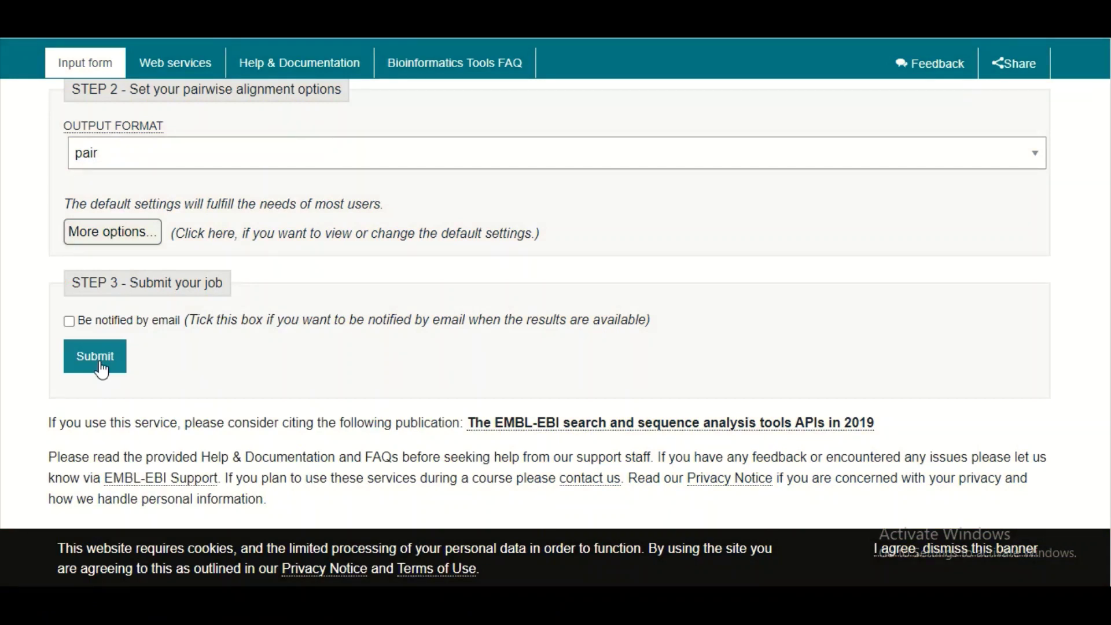
- Submit the Needle alignment job, keeping the default pair output format
{"action": "left_click", "coordinate": [102, 371]}
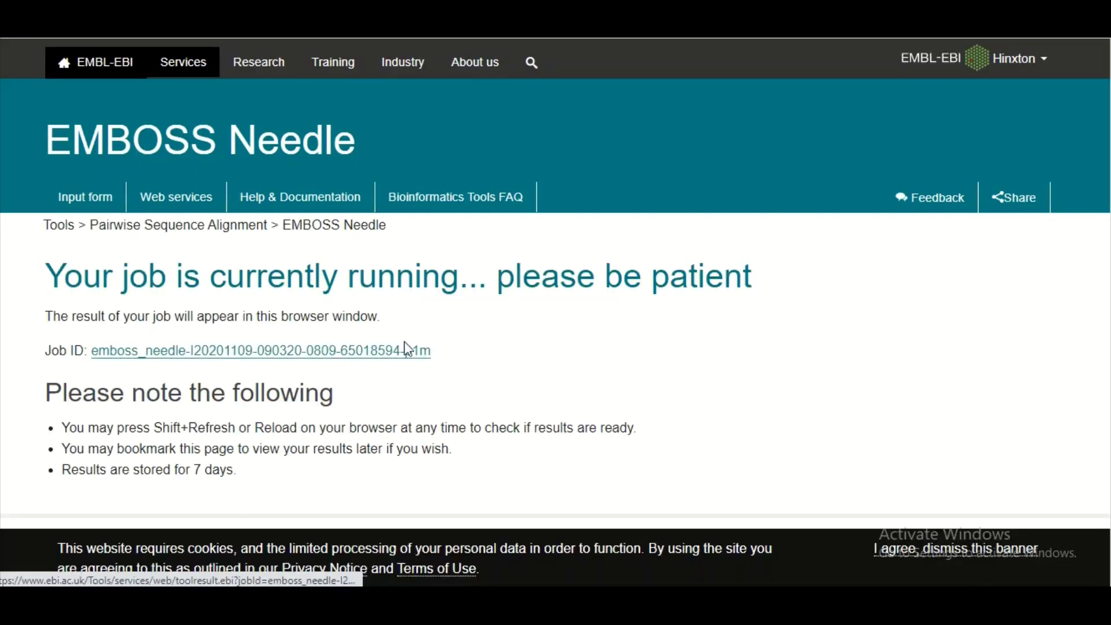
- Wait for the job to finish and scroll down to the alignment summary
{"action": "left_click_drag", "start_coordinate": [177, 352], "coordinate": [467, 358]}
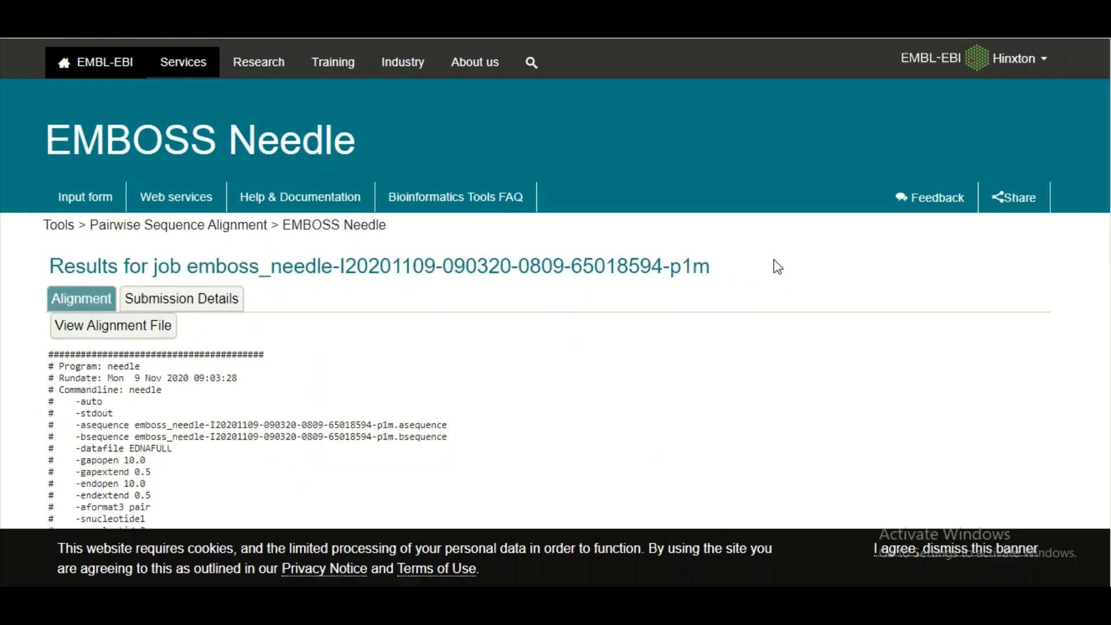
{"action": "scroll", "coordinate": [556, 348], "scroll_direction": "down", "scroll_amount": 3}
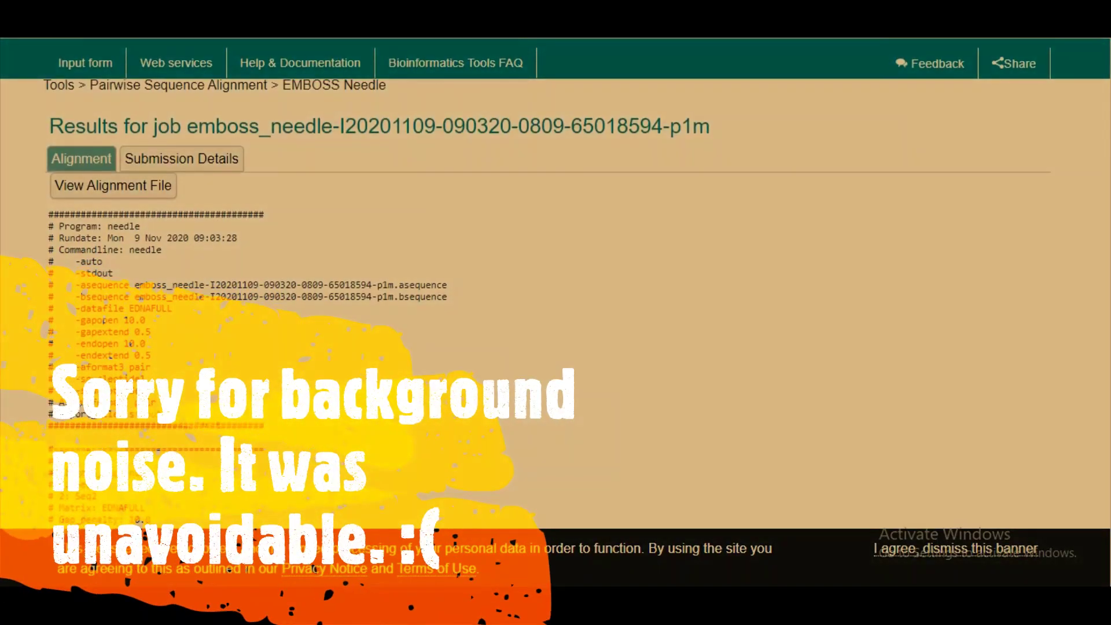
{"action": "scroll", "coordinate": [556, 347], "scroll_direction": "down", "scroll_amount": 3}
{"action": "scroll", "coordinate": [319, 234], "scroll_direction": "down", "scroll_amount": 2}
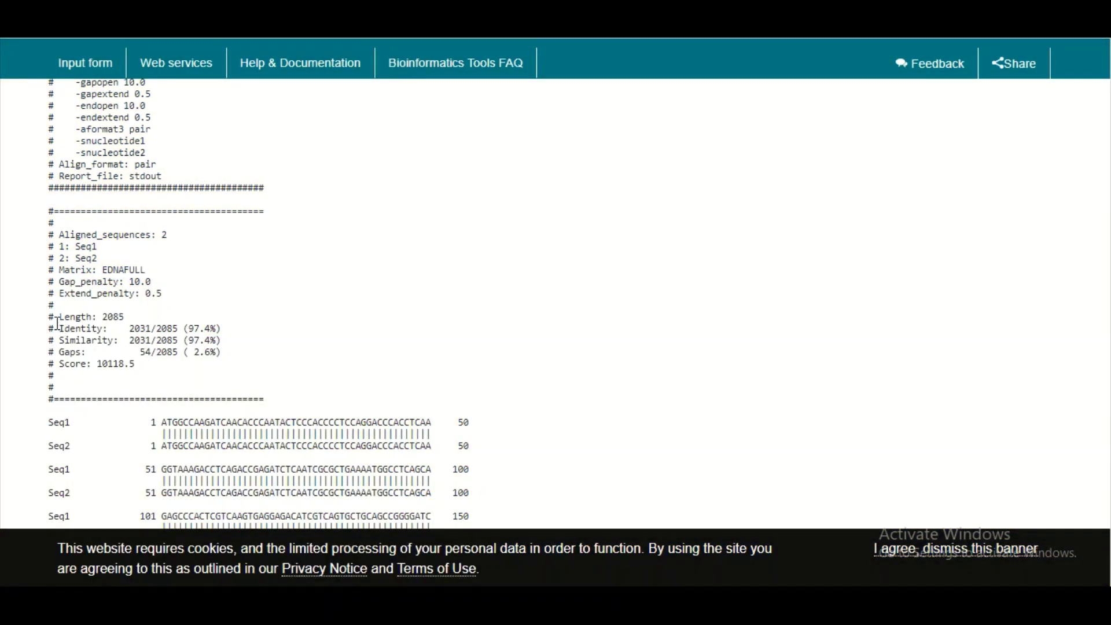
- Highlight identity 2031/2085 (97.4%), similarity 2031/2085 (97.4%) and gaps 54/2085 (2.6%)
{"action": "left_click_drag", "start_coordinate": [223, 329], "coordinate": [66, 333]}
{"action": "left_click_drag", "start_coordinate": [231, 347], "coordinate": [107, 346]}
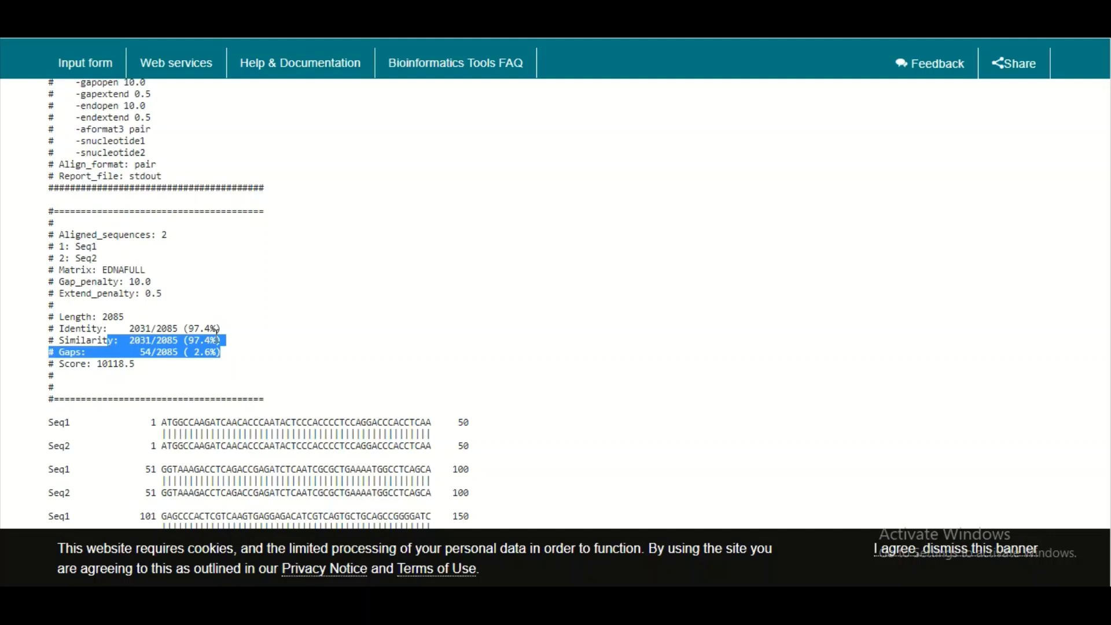
{"action": "left_click", "coordinate": [109, 346]}
{"action": "left_click_drag", "start_coordinate": [224, 329], "coordinate": [72, 335]}
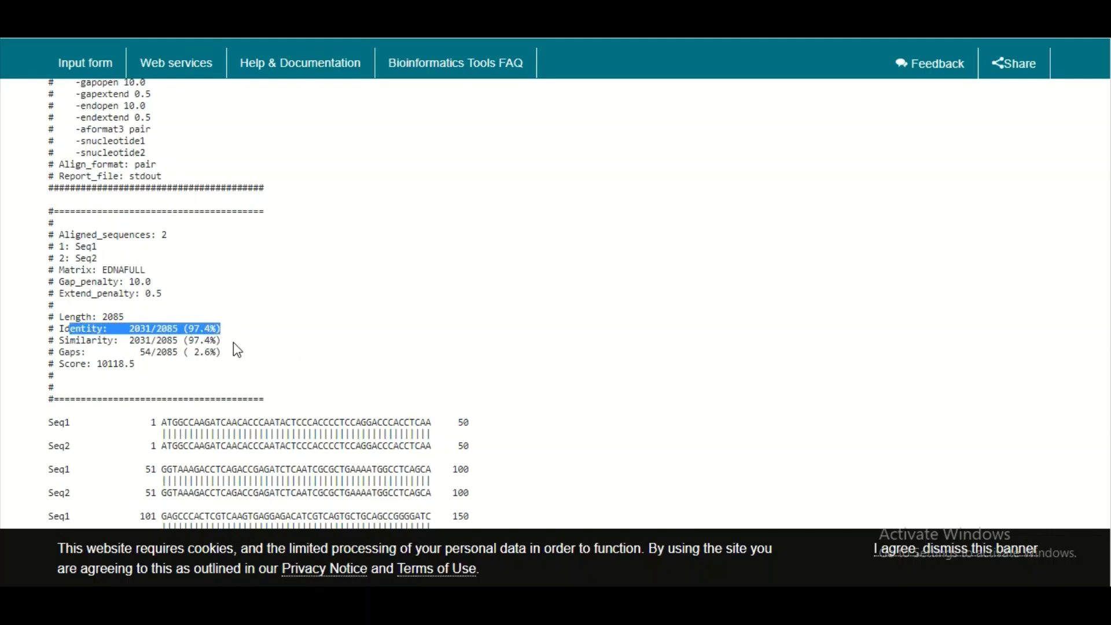
{"action": "left_click_drag", "start_coordinate": [224, 341], "coordinate": [126, 339]}
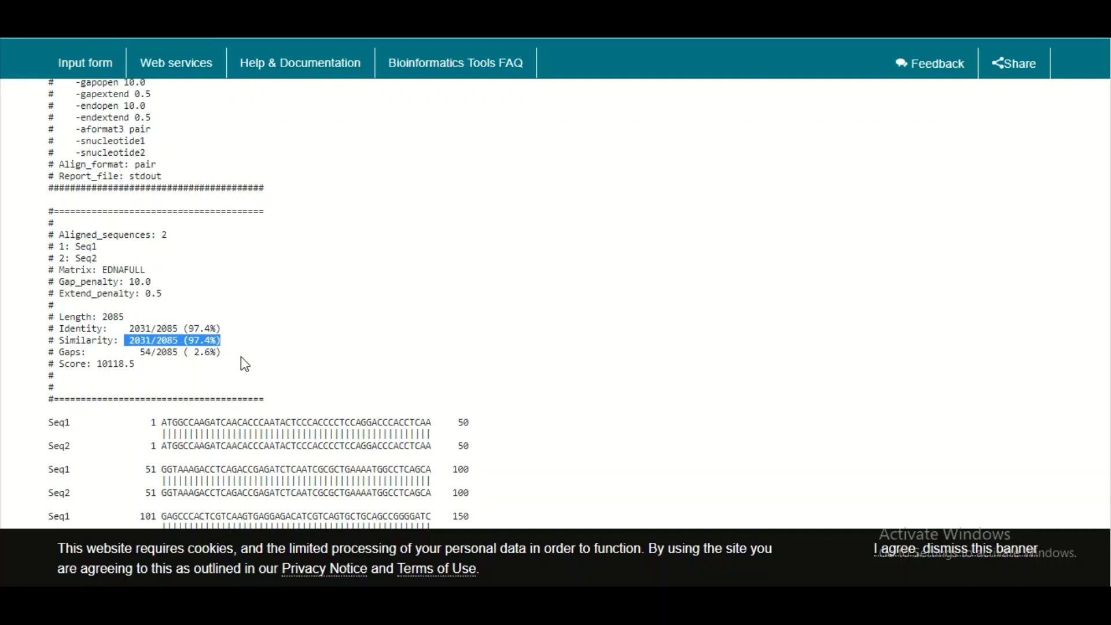
{"action": "left_click_drag", "start_coordinate": [222, 352], "coordinate": [184, 353]}
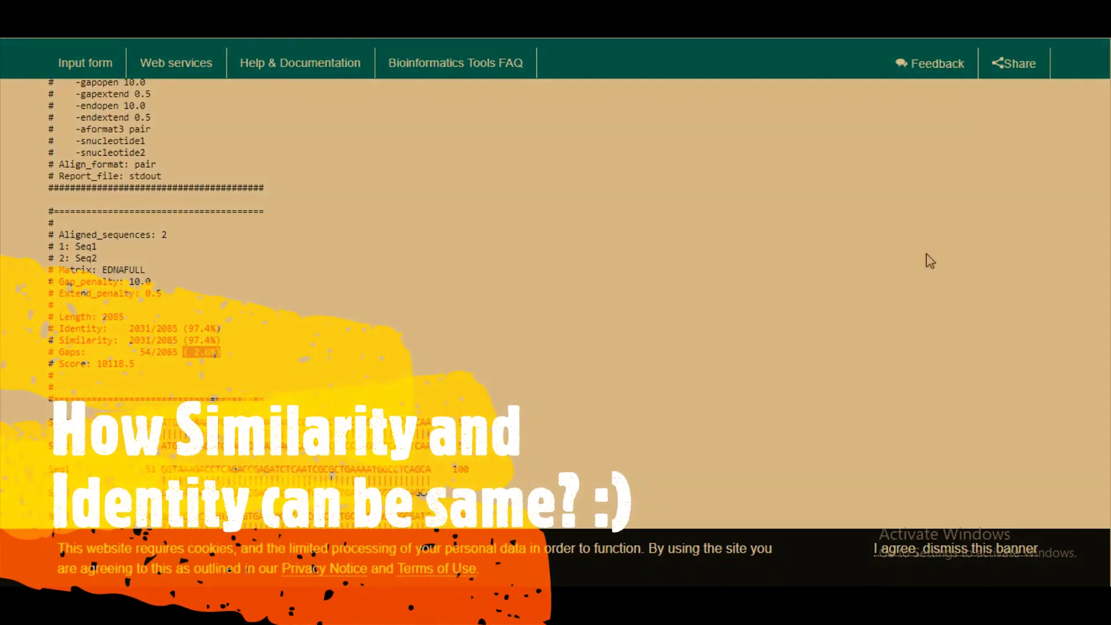
- Scroll to the aligned rows and highlight the trailing gap dashes on the Seq2 351 line
{"action": "scroll", "coordinate": [258, 301], "scroll_direction": "down", "scroll_amount": 2}
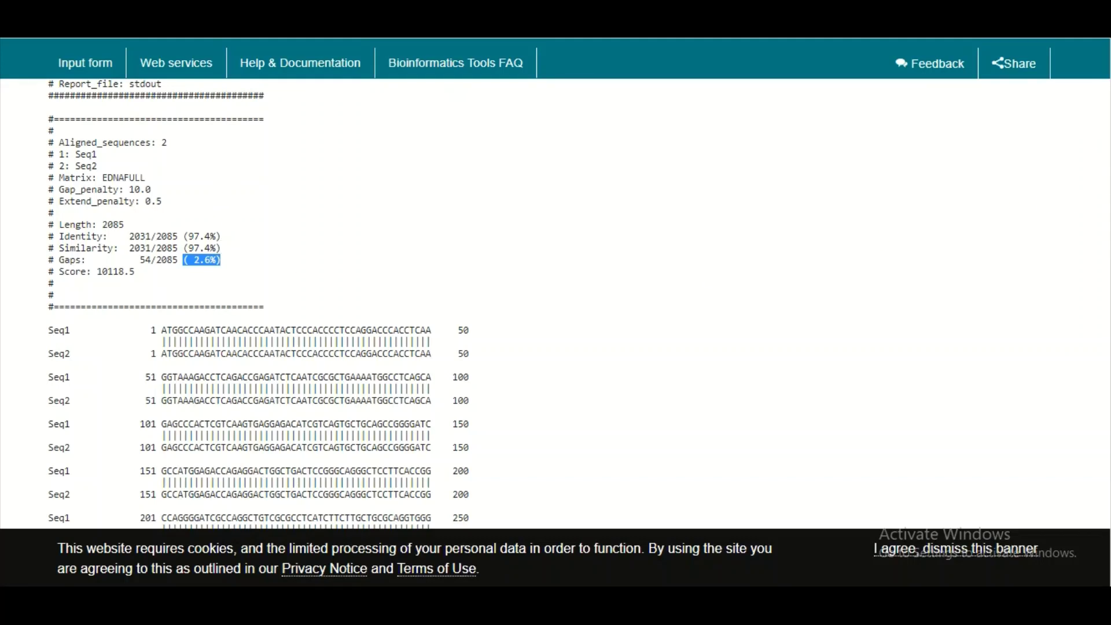
{"action": "scroll", "coordinate": [257, 304], "scroll_direction": "down", "scroll_amount": 3}
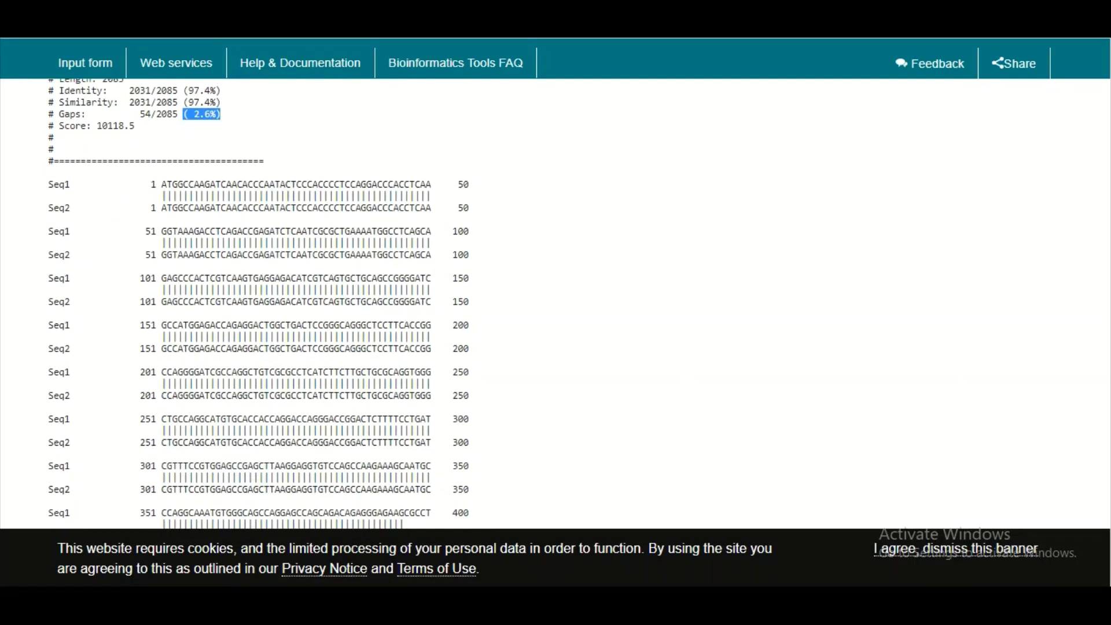
{"action": "scroll", "coordinate": [728, 198], "scroll_direction": "up", "scroll_amount": 1}
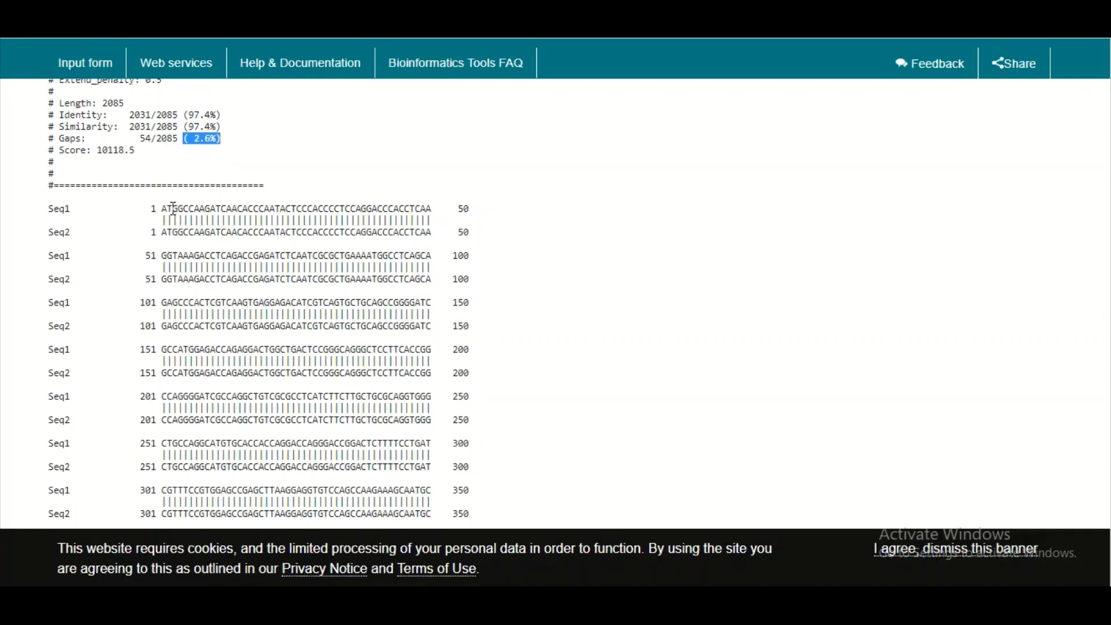
{"action": "scroll", "coordinate": [258, 304], "scroll_direction": "down", "scroll_amount": 2}
{"action": "scroll", "coordinate": [258, 304], "scroll_direction": "down", "scroll_amount": 3}
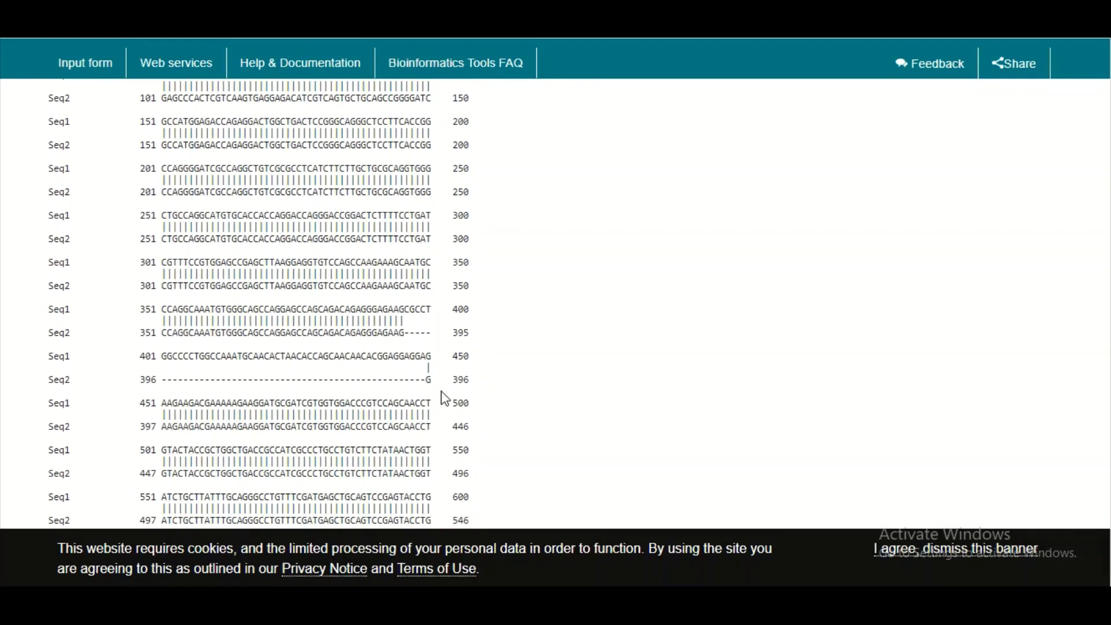
{"action": "left_click_drag", "start_coordinate": [404, 334], "coordinate": [432, 336]}
{"action": "left_click", "coordinate": [415, 331]}
{"action": "left_click_drag", "start_coordinate": [405, 334], "coordinate": [427, 336]}
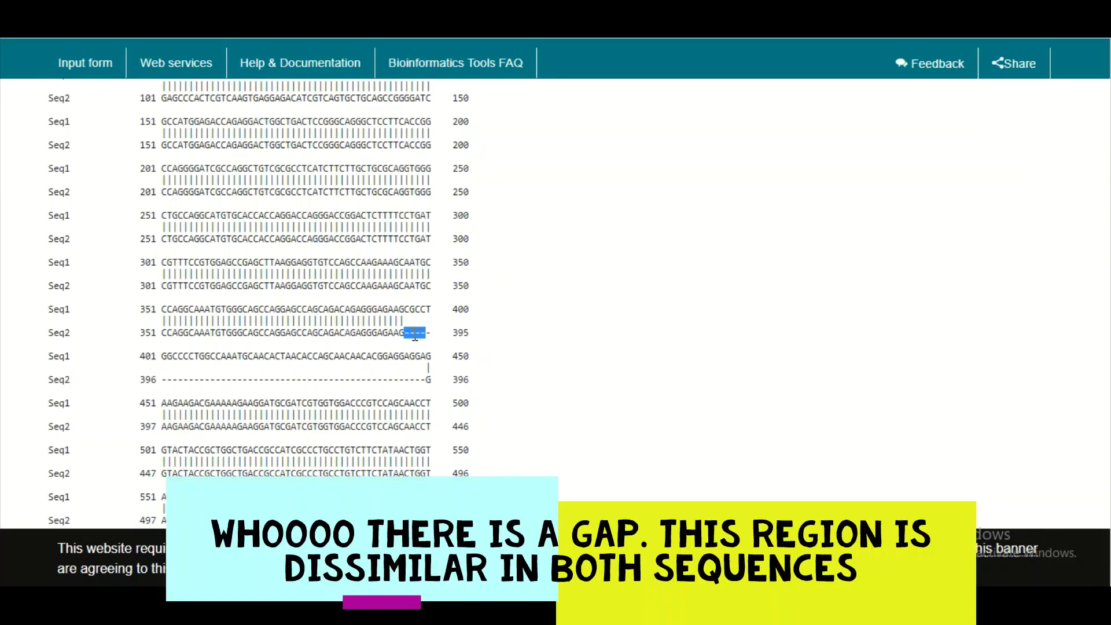
- Highlight Seq1's unmatched CGCC bases and the long gap run on the Seq2 396 line
{"action": "left_click_drag", "start_coordinate": [405, 310], "coordinate": [420, 350]}
{"action": "left_click", "coordinate": [423, 358]}
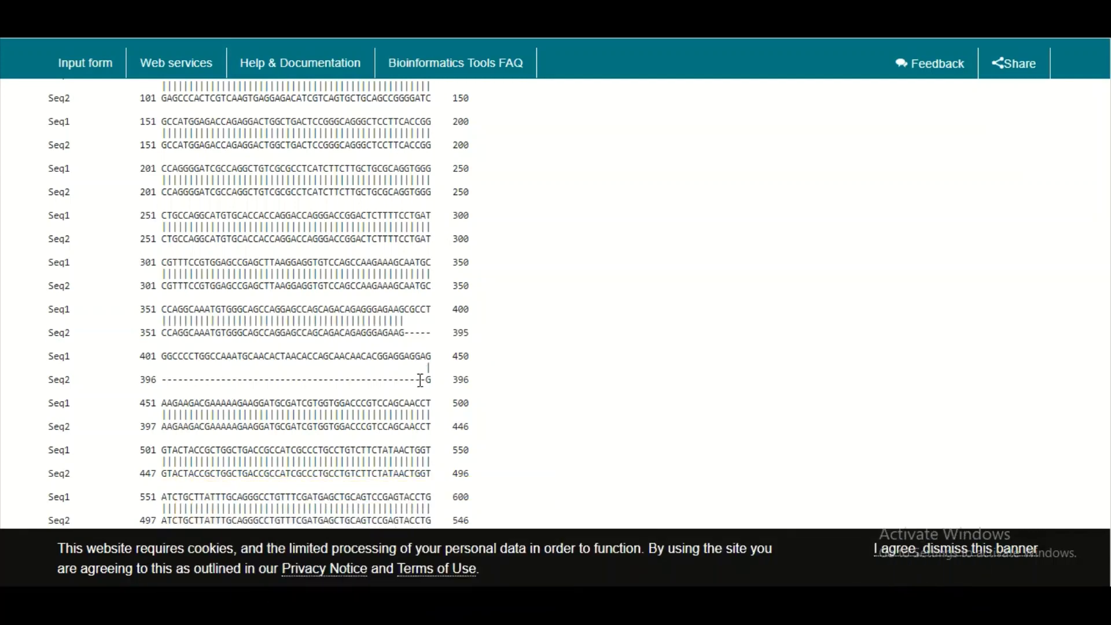
{"action": "left_click_drag", "start_coordinate": [405, 333], "coordinate": [433, 334]}
{"action": "left_click_drag", "start_coordinate": [163, 380], "coordinate": [440, 385]}
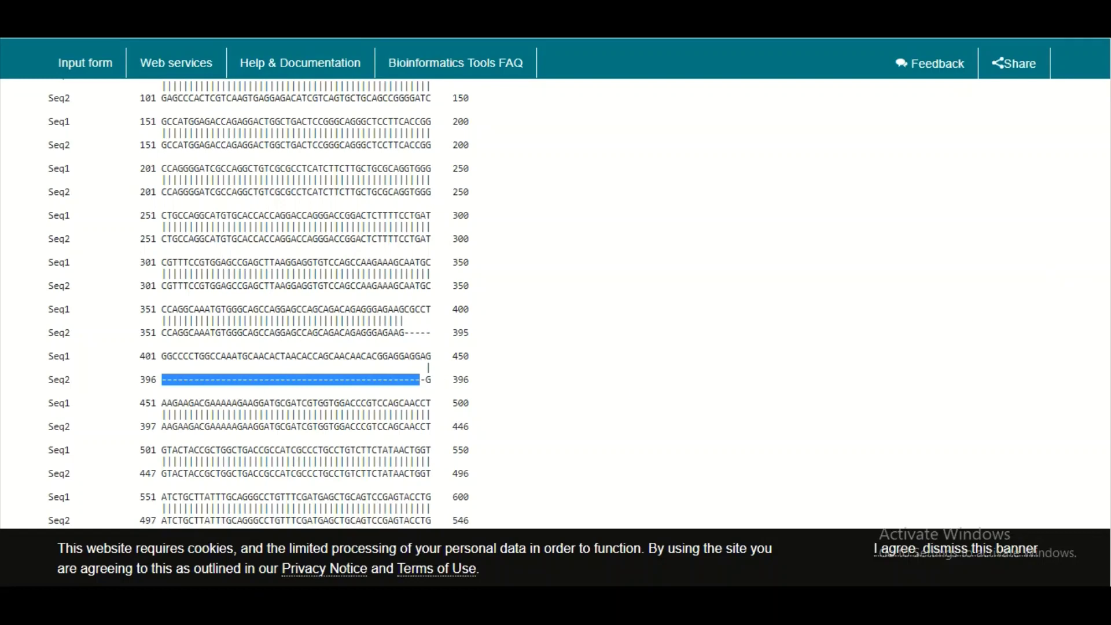
- Scroll down to the alignment's last line at position 2085, then back up to the header statistics
{"action": "scroll", "coordinate": [259, 307], "scroll_direction": "down", "scroll_amount": 3}
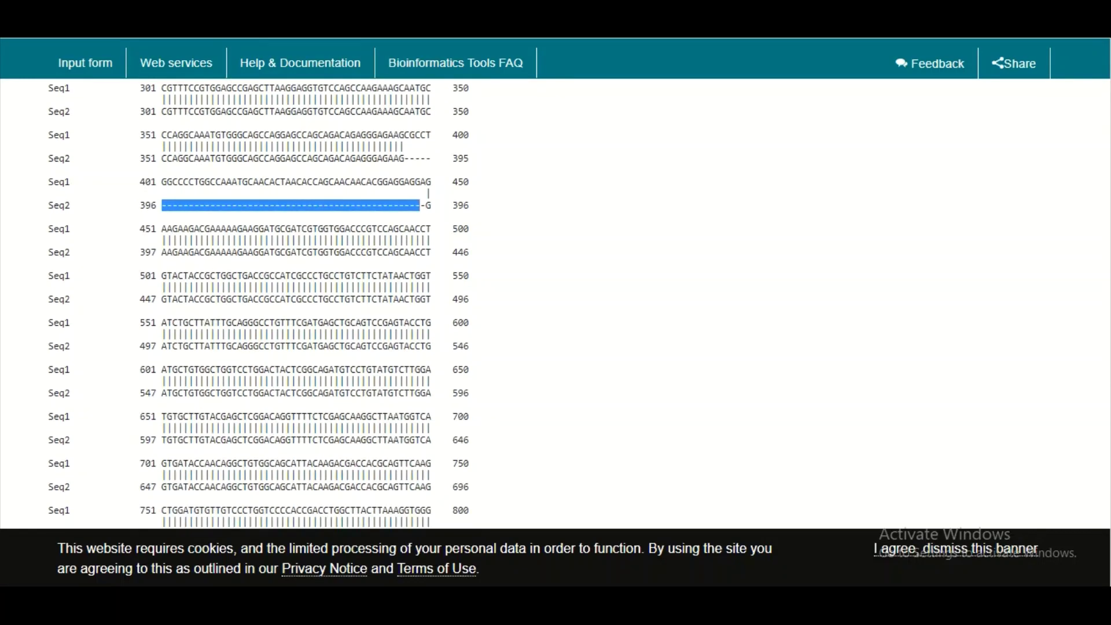
{"action": "scroll", "coordinate": [259, 307], "scroll_direction": "down", "scroll_amount": 2}
{"action": "scroll", "coordinate": [259, 307], "scroll_direction": "down", "scroll_amount": 8}
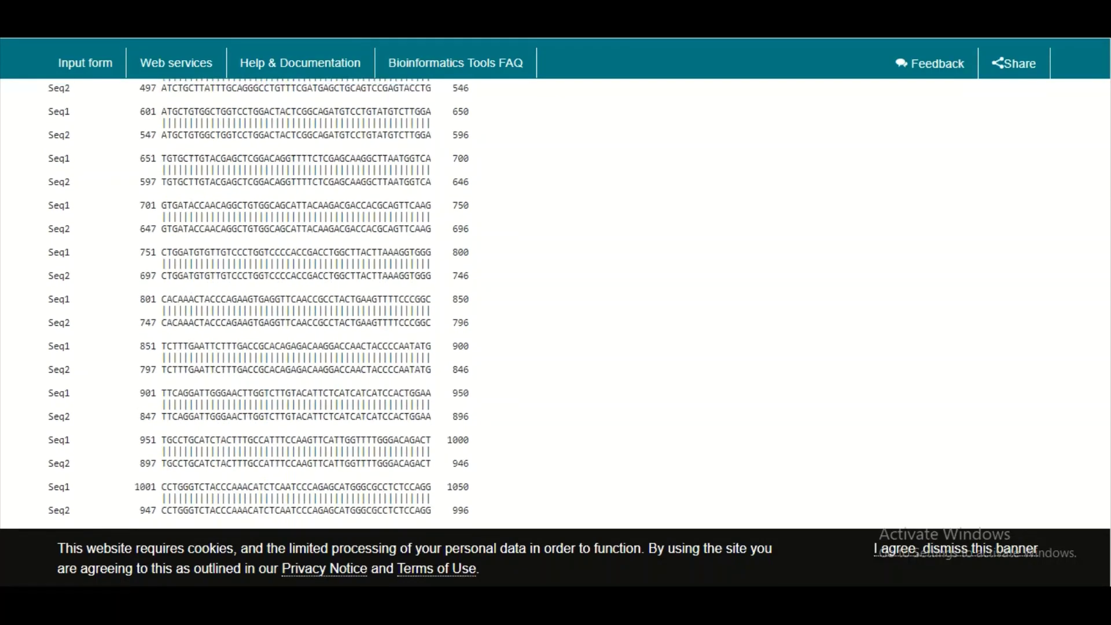
{"action": "scroll", "coordinate": [259, 307], "scroll_direction": "down", "scroll_amount": 8}
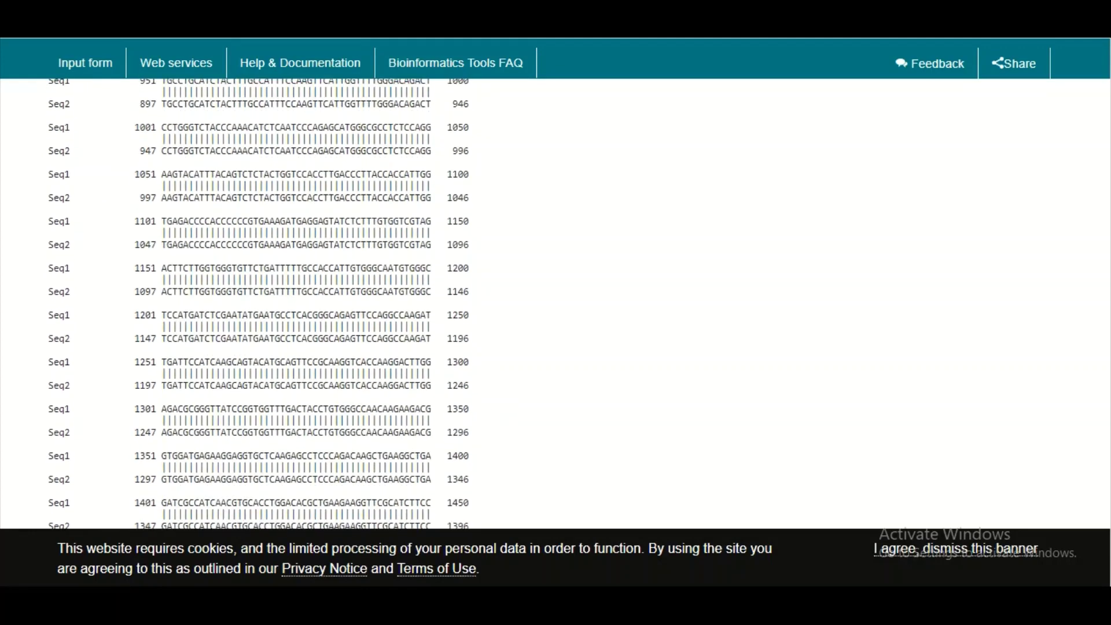
{"action": "scroll", "coordinate": [259, 306], "scroll_direction": "down", "scroll_amount": 6}
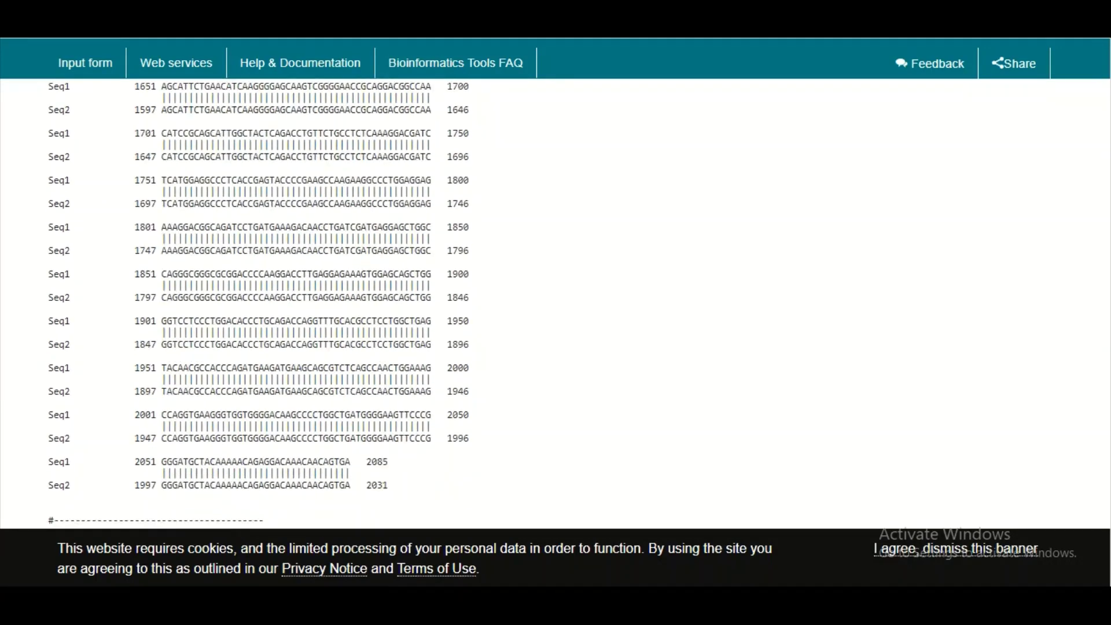
{"action": "scroll", "coordinate": [259, 307], "scroll_direction": "up", "scroll_amount": 20}
{"action": "scroll", "coordinate": [208, 253], "scroll_direction": "up", "scroll_amount": 10}
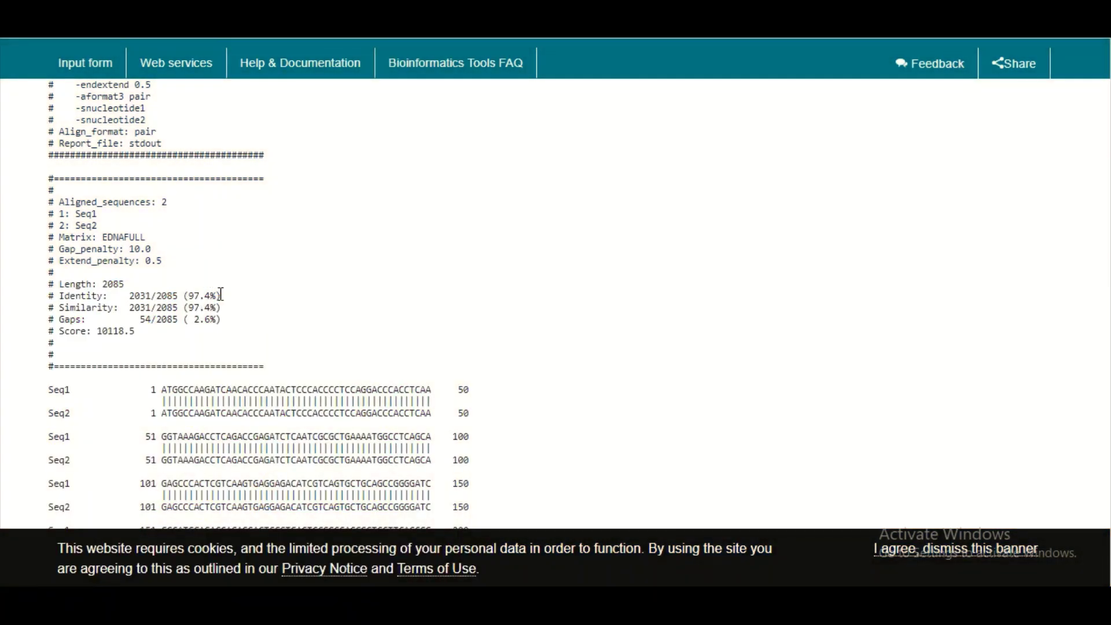
- Highlight the (97.4%) on the Similarity line, showing it equals the identity figure
{"action": "left_click_drag", "start_coordinate": [221, 295], "coordinate": [181, 304]}
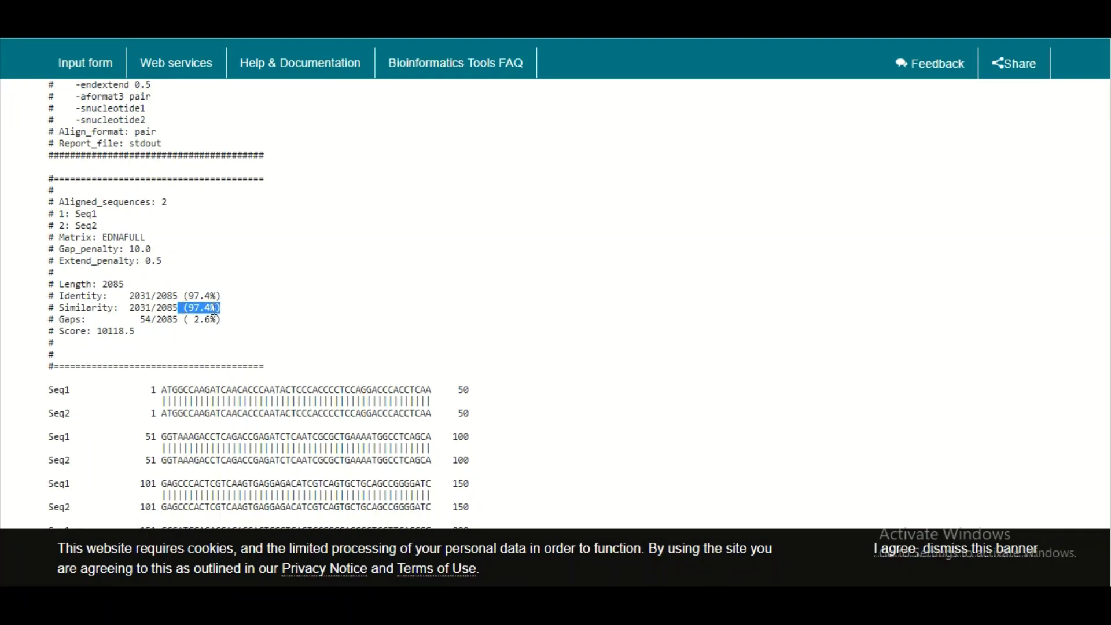